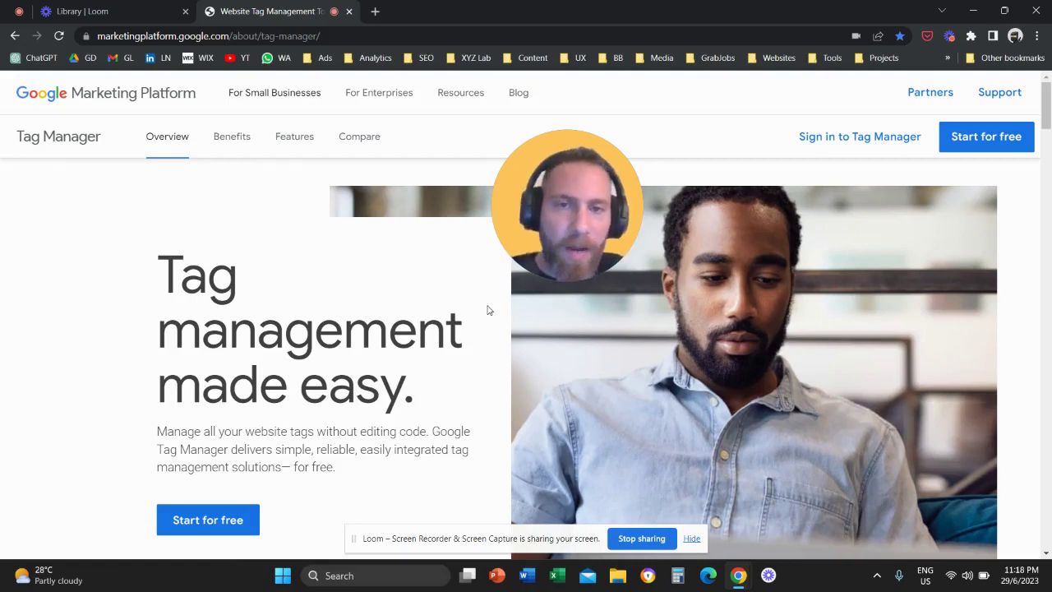
Step: Enter 'Test Account' as the new account name
left_click(347, 32)
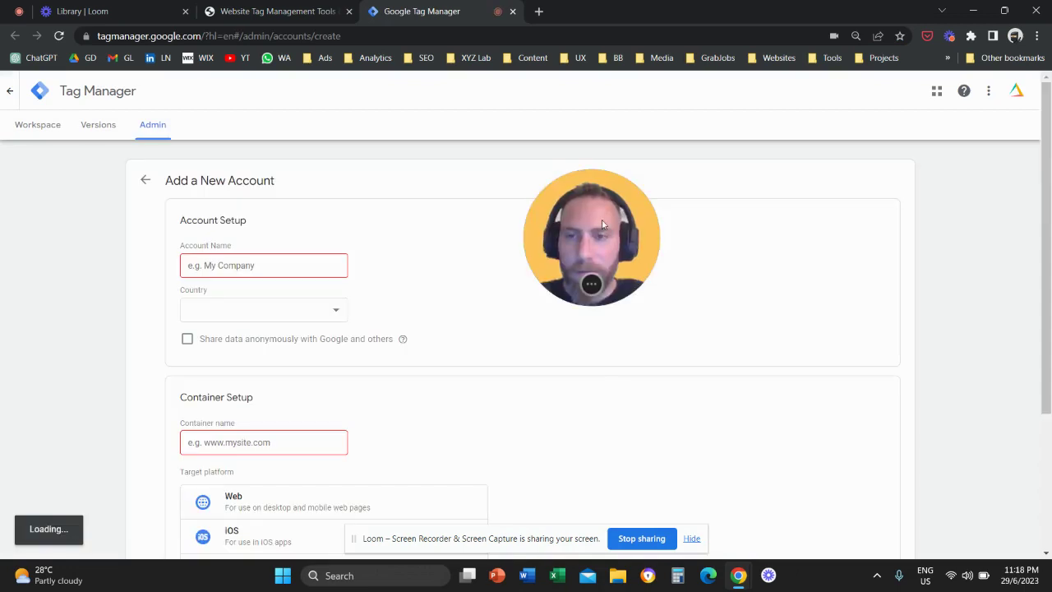
left_click_drag(608, 226, 505, 254)
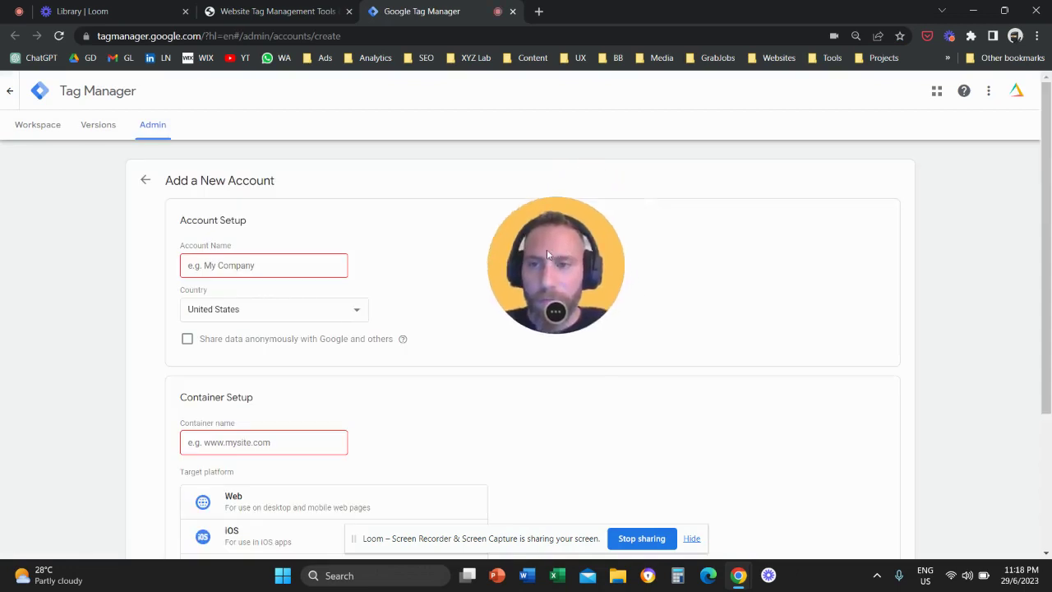
left_click(308, 262)
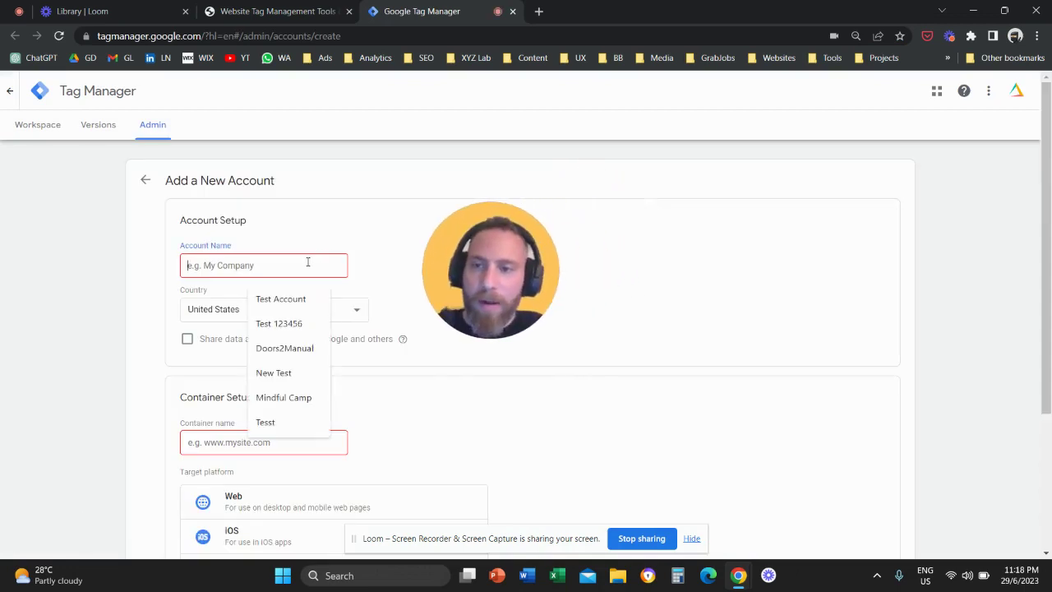
type("Test")
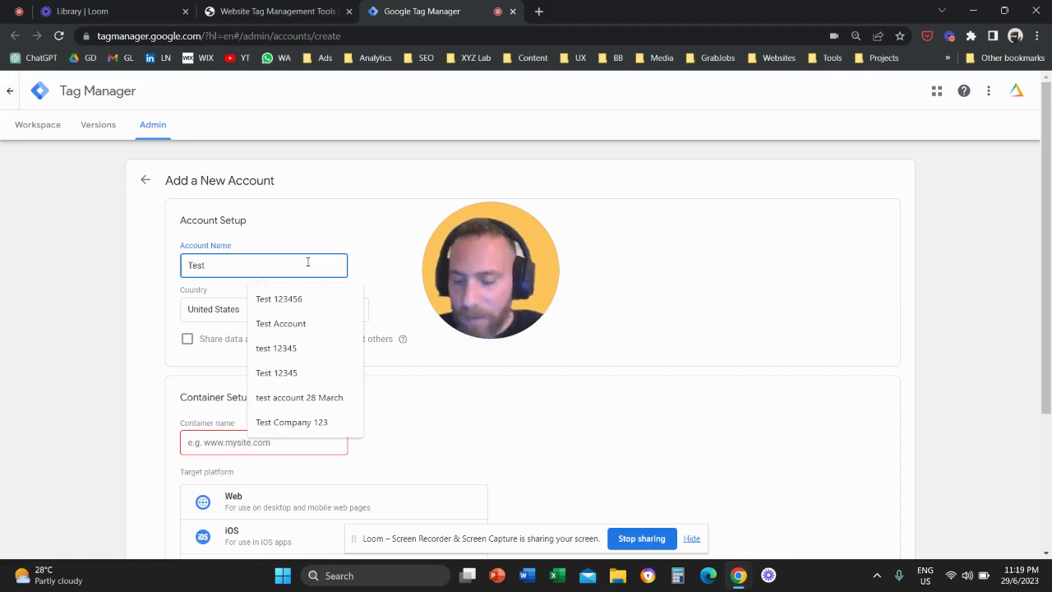
type(" Account")
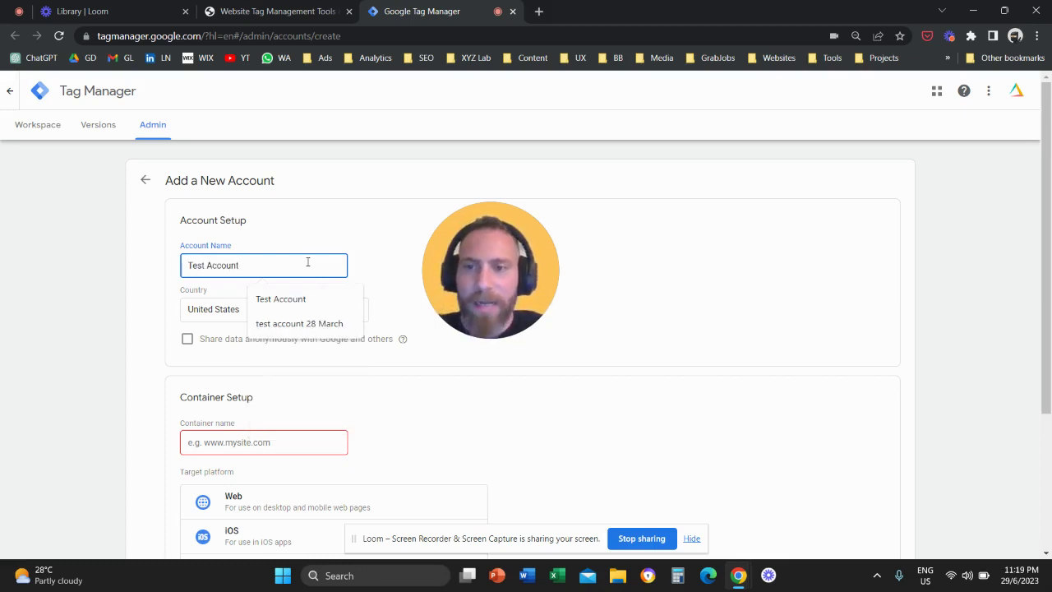
left_click(351, 214)
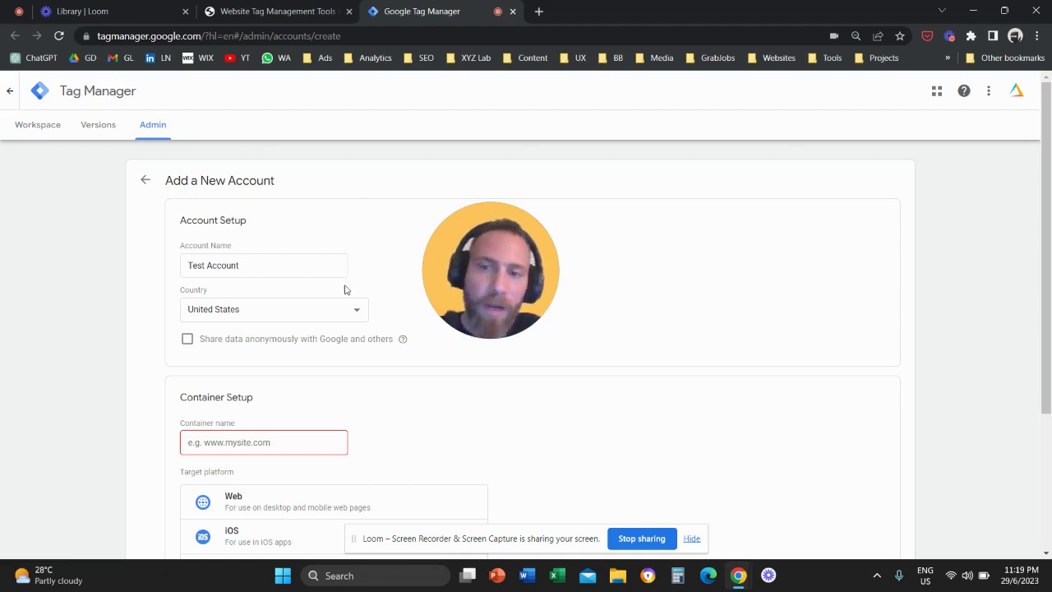
Step: Choose Singapore as the account's country
left_click(342, 314)
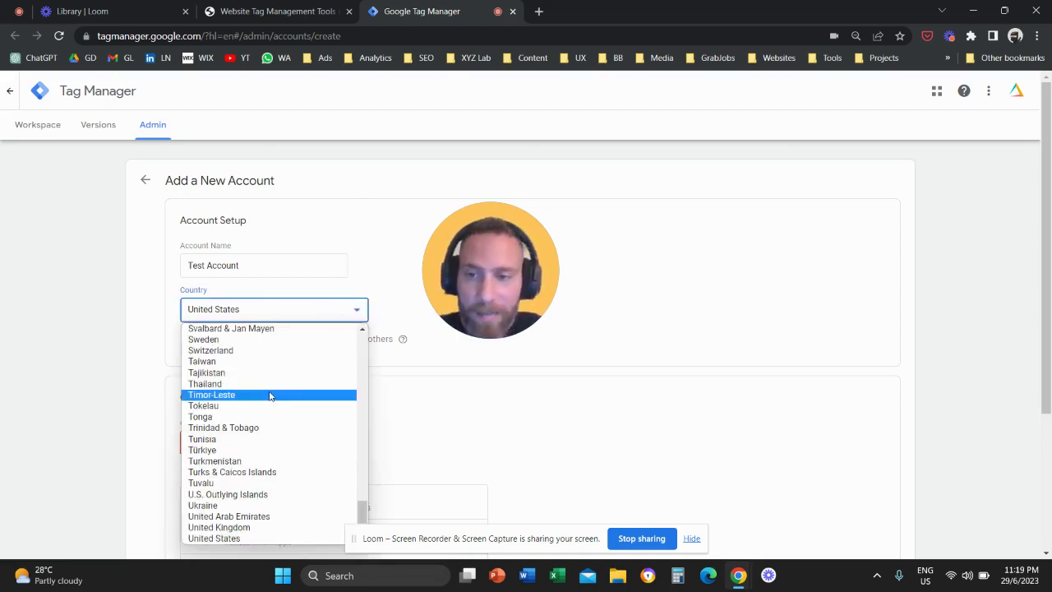
scroll(270, 397, "up", 5)
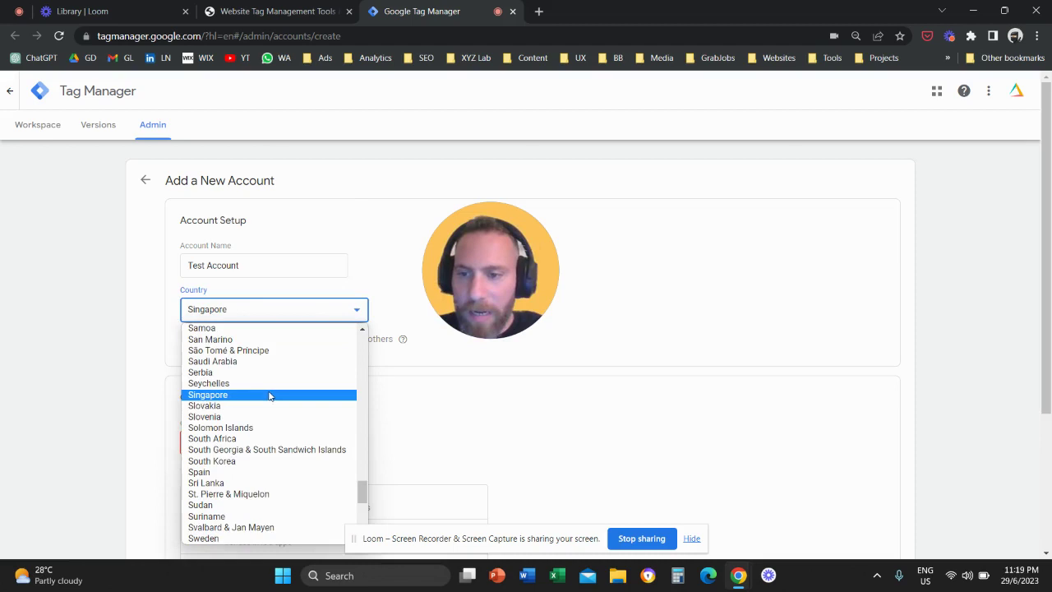
left_click(269, 395)
scroll(304, 392, "down", 2)
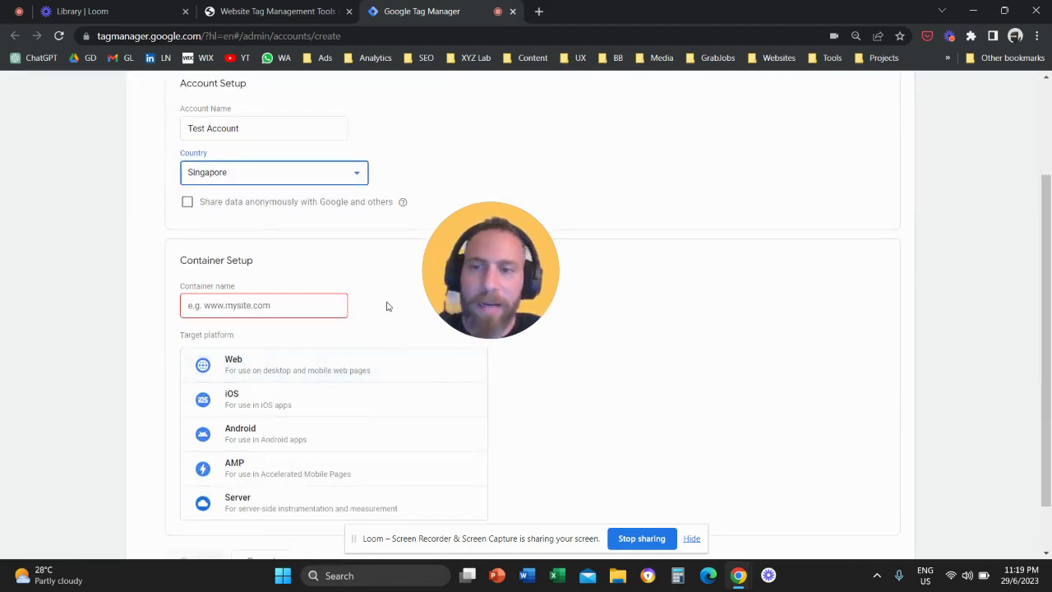
Step: Fill in 'Test Container' from the autofill suggestion and choose the Web target platform
scroll(388, 305, "up", 2)
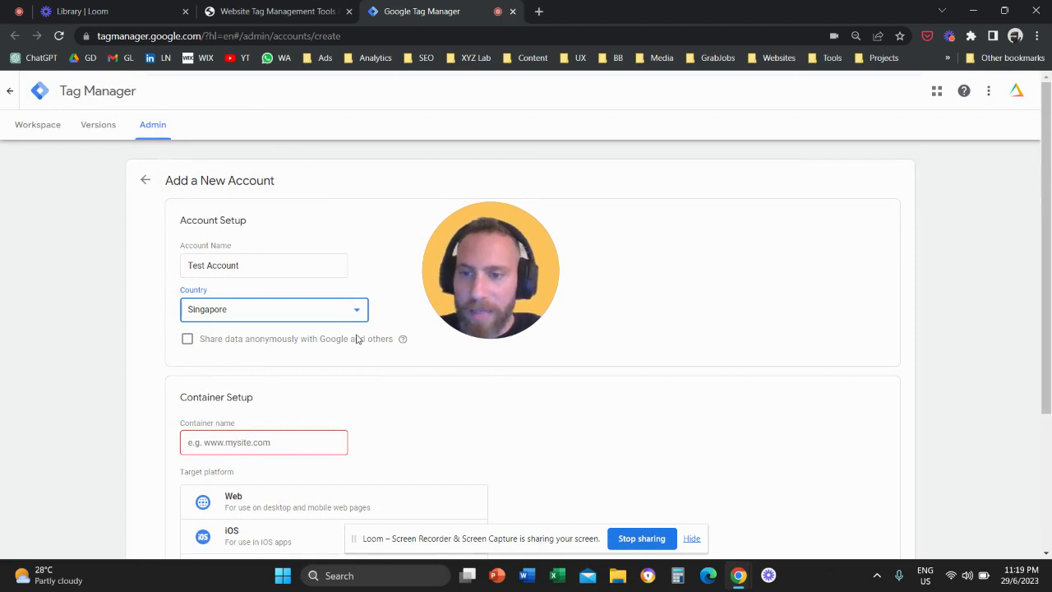
scroll(357, 339, "down", 2)
left_click(293, 308)
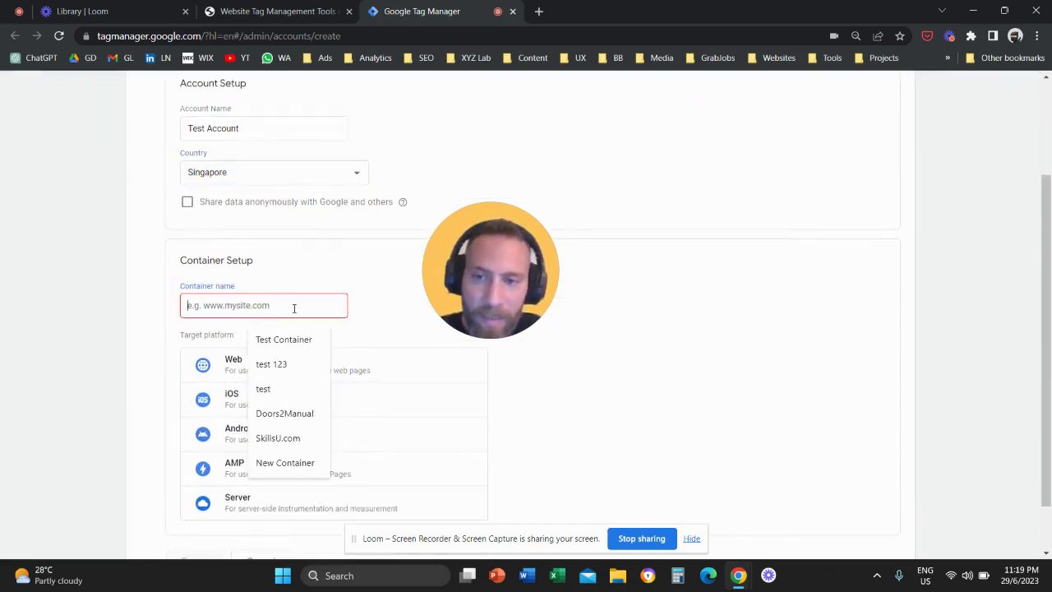
left_click(280, 339)
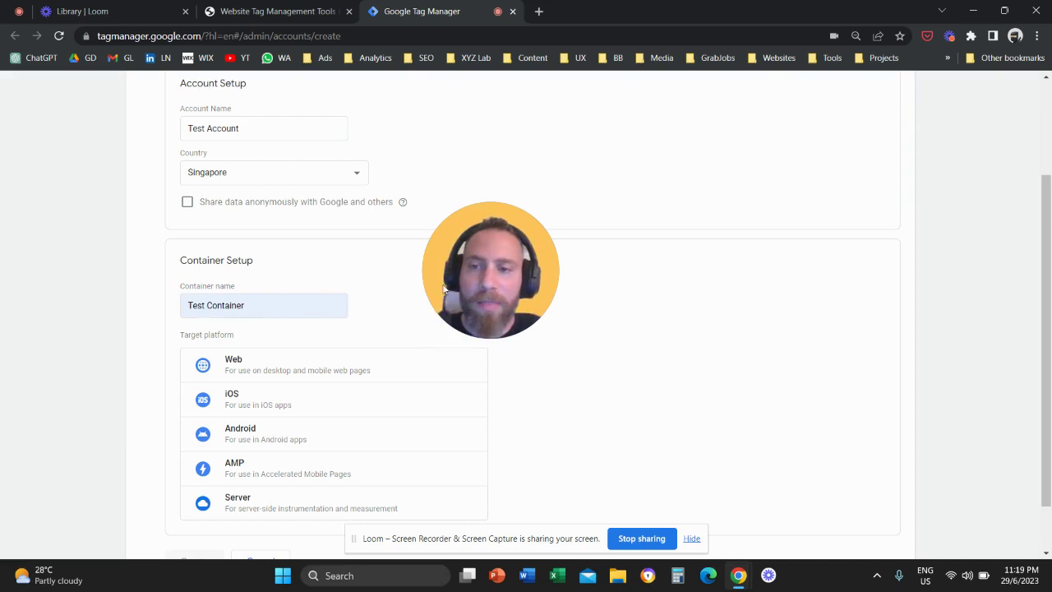
left_click_drag(442, 276, 524, 373)
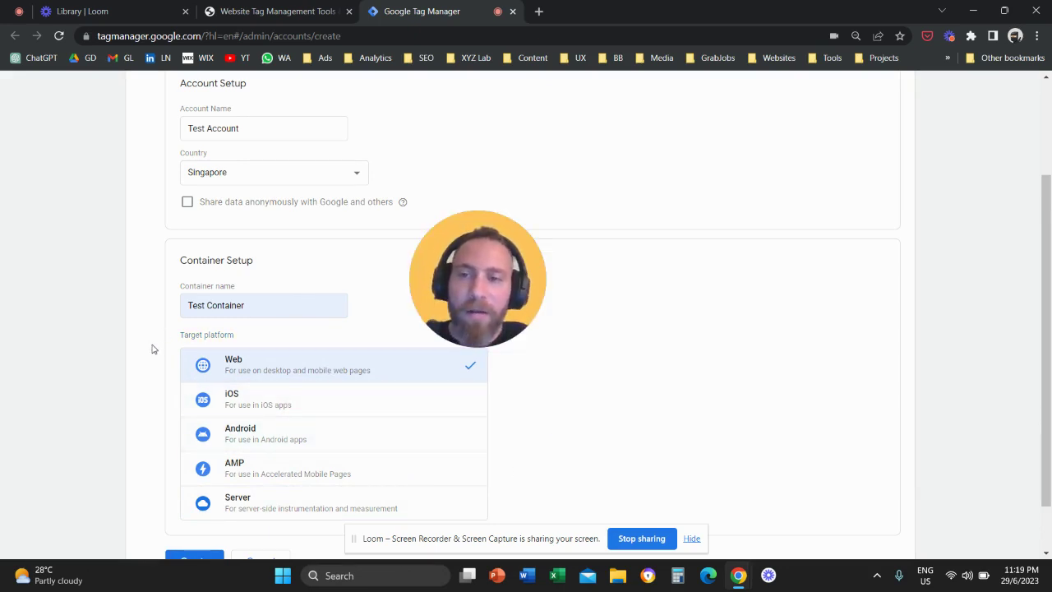
scroll(159, 343, "down", 1)
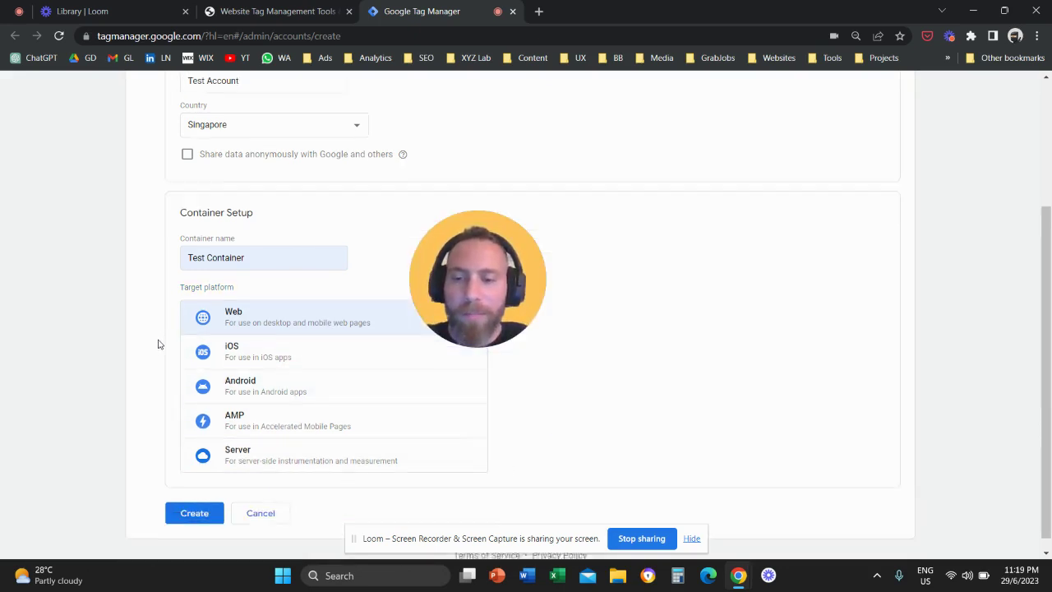
Step: Create the account, tick 'I also accept' and accept the Terms of Service
left_click(194, 501)
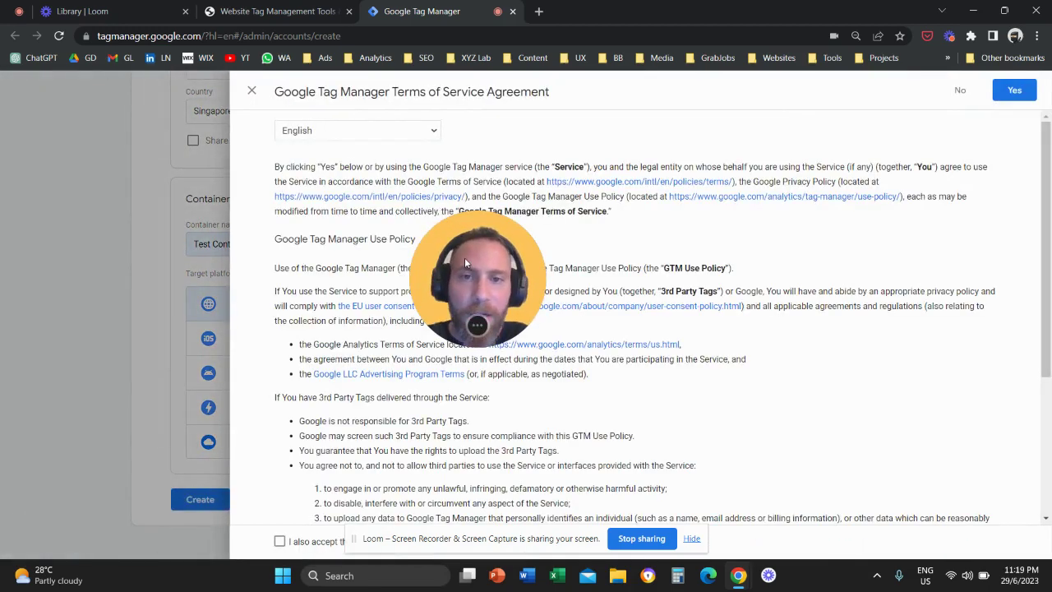
left_click_drag(464, 262, 656, 252)
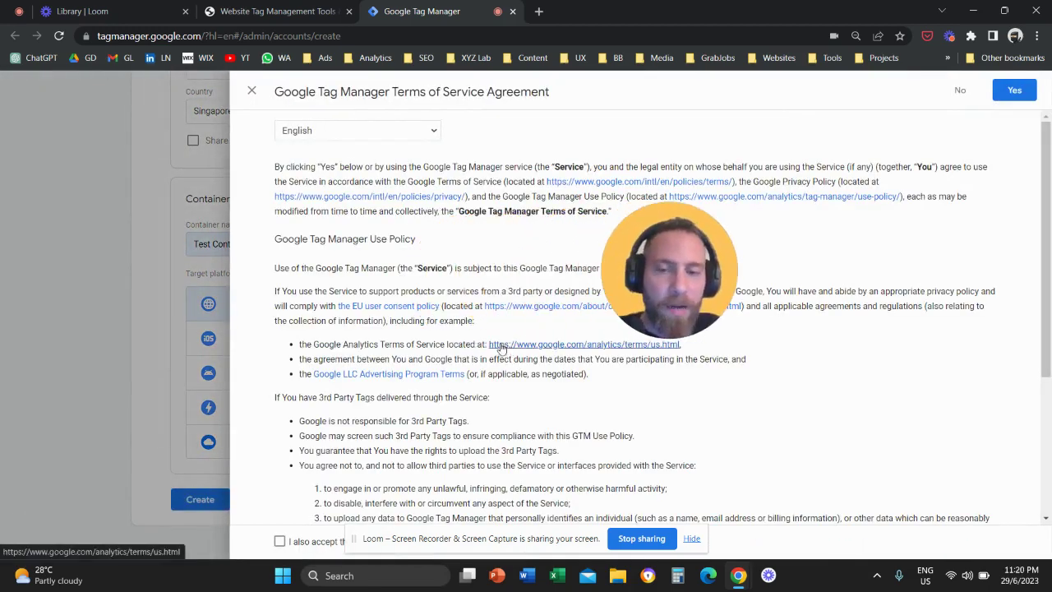
left_click(279, 541)
scroll(413, 327, "down", 3)
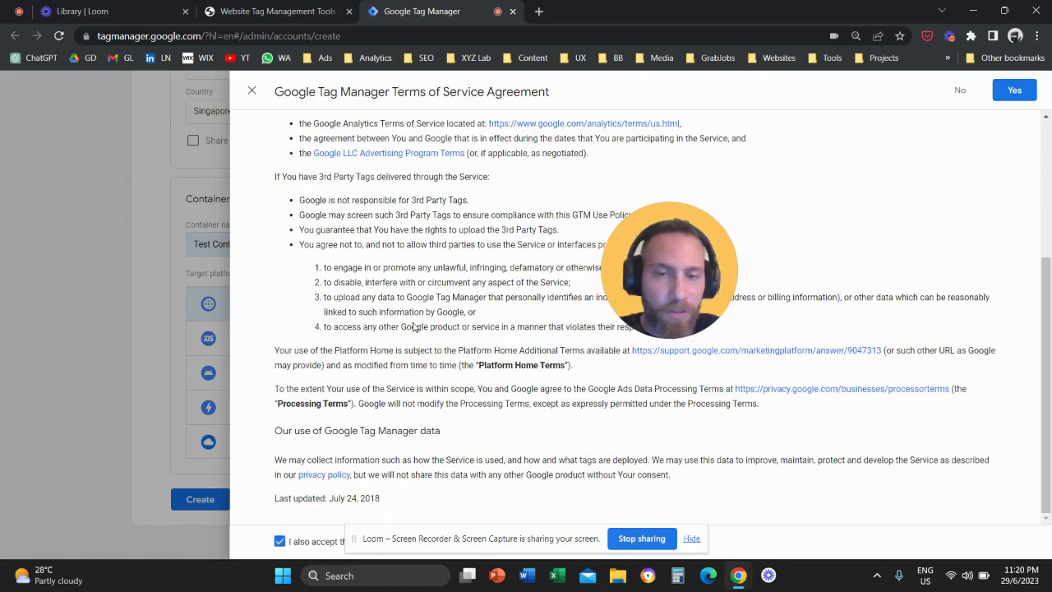
scroll(414, 326, "up", 3)
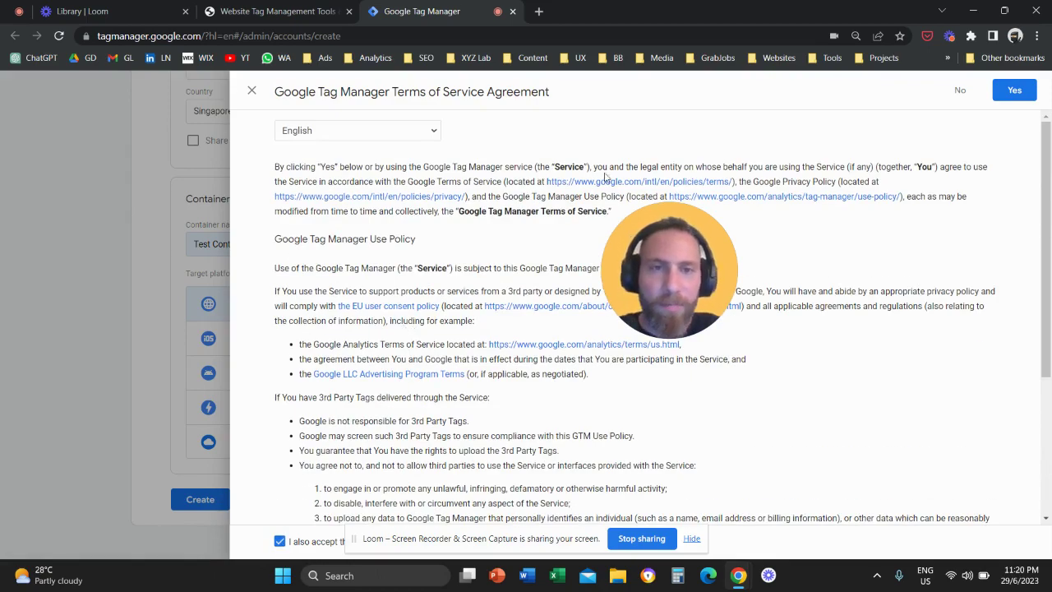
left_click(1014, 90)
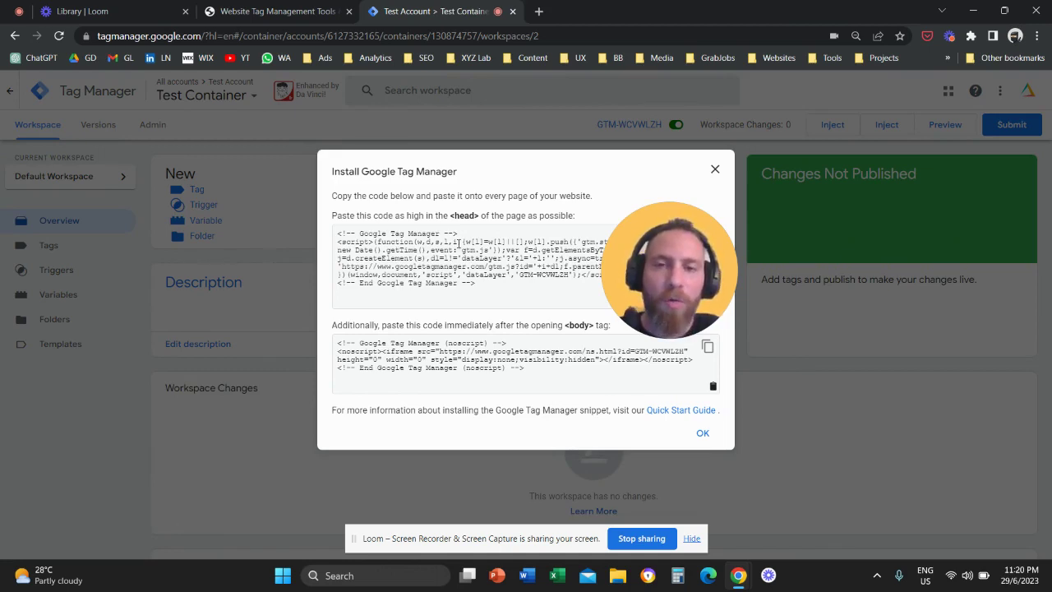
Step: Copy the head snippet and the body snippet with Ctrl+C, then close the install dialog
left_click_drag(644, 254, 797, 246)
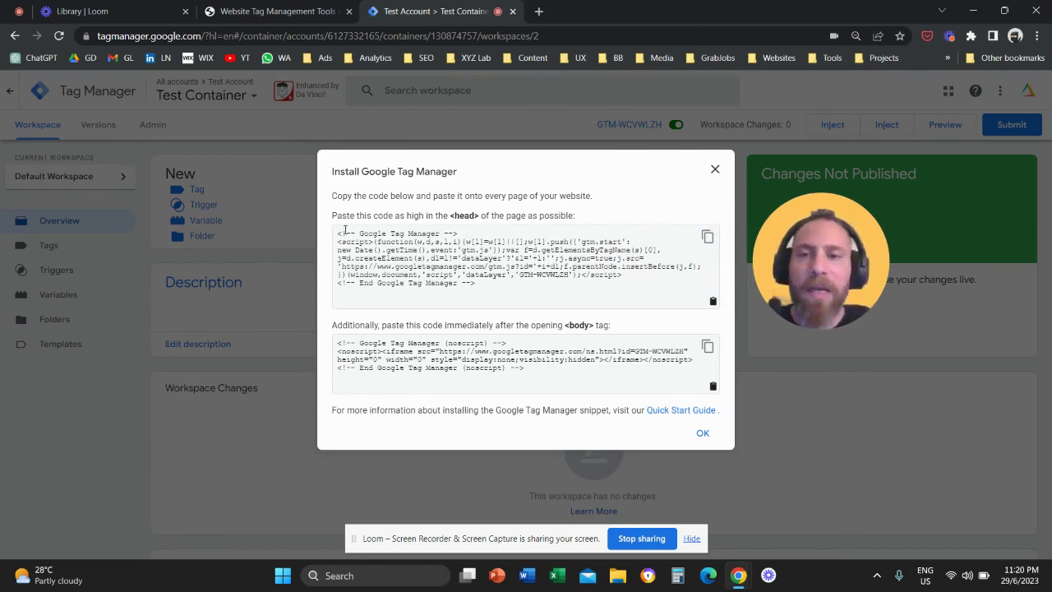
left_click(338, 236)
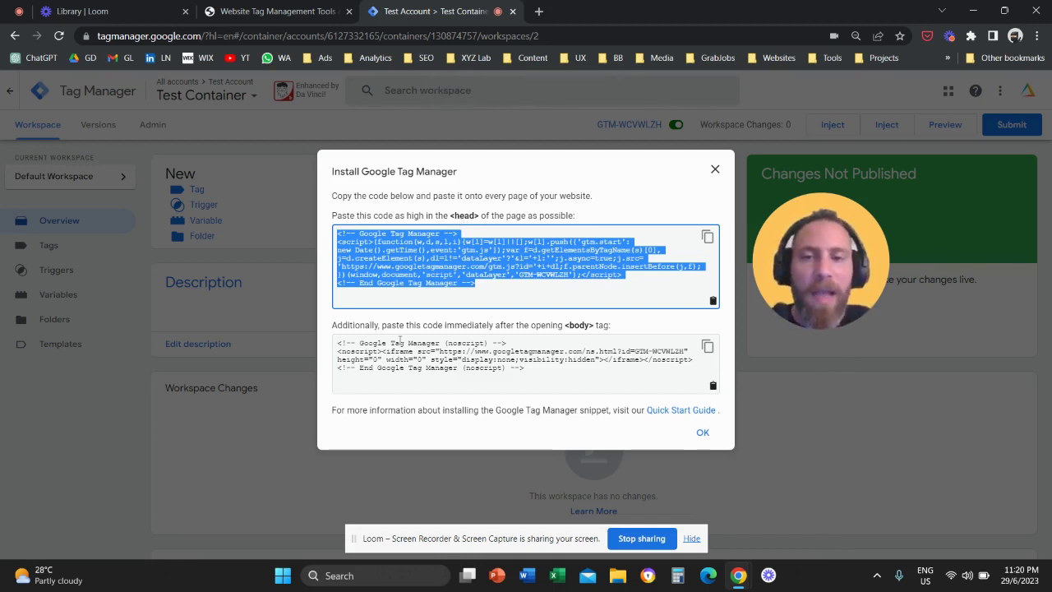
left_click(555, 377)
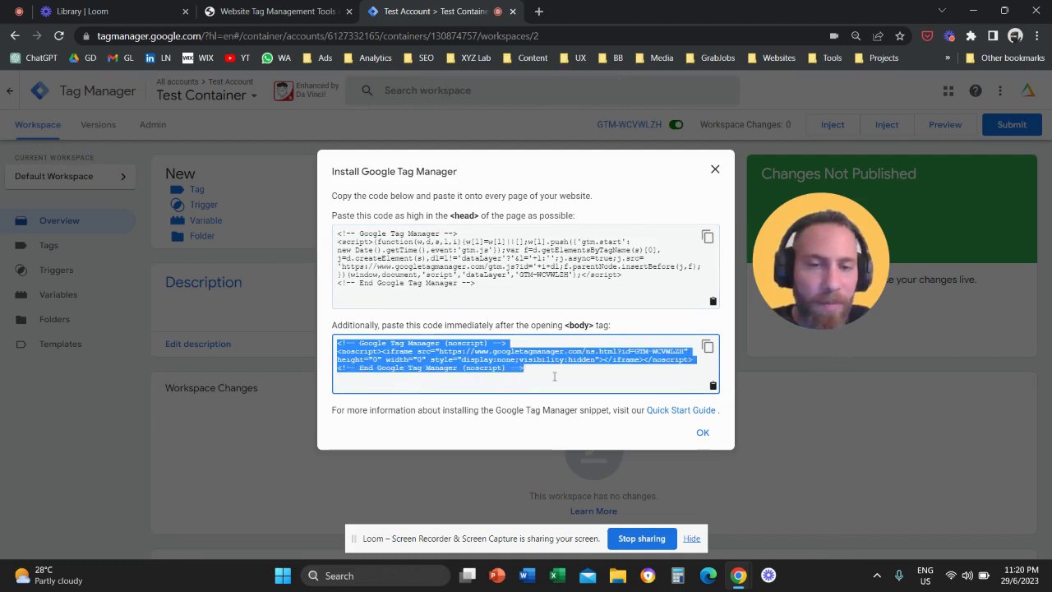
key("ctrl+c")
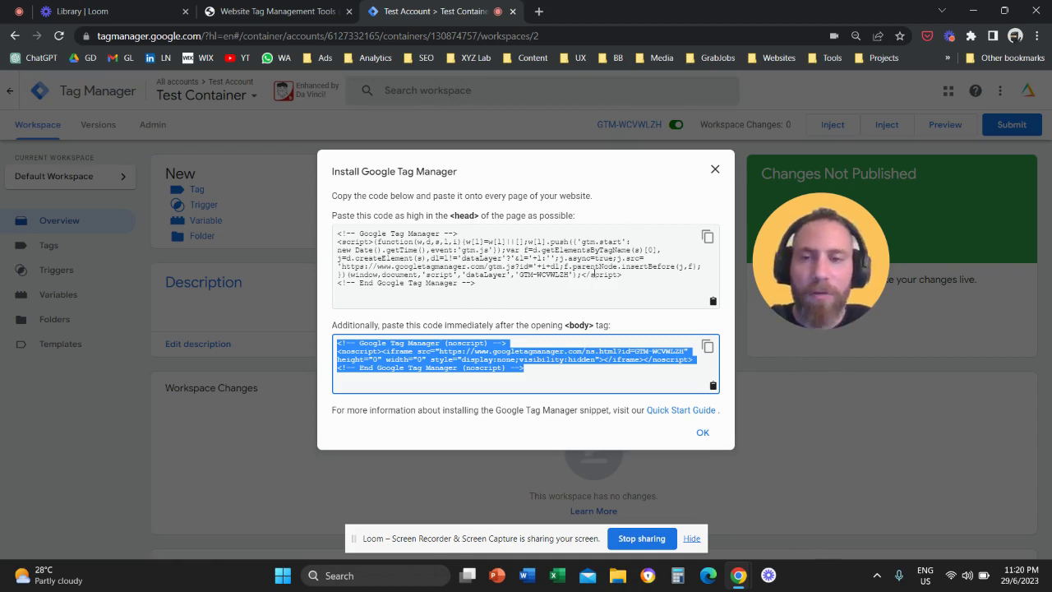
left_click(716, 170)
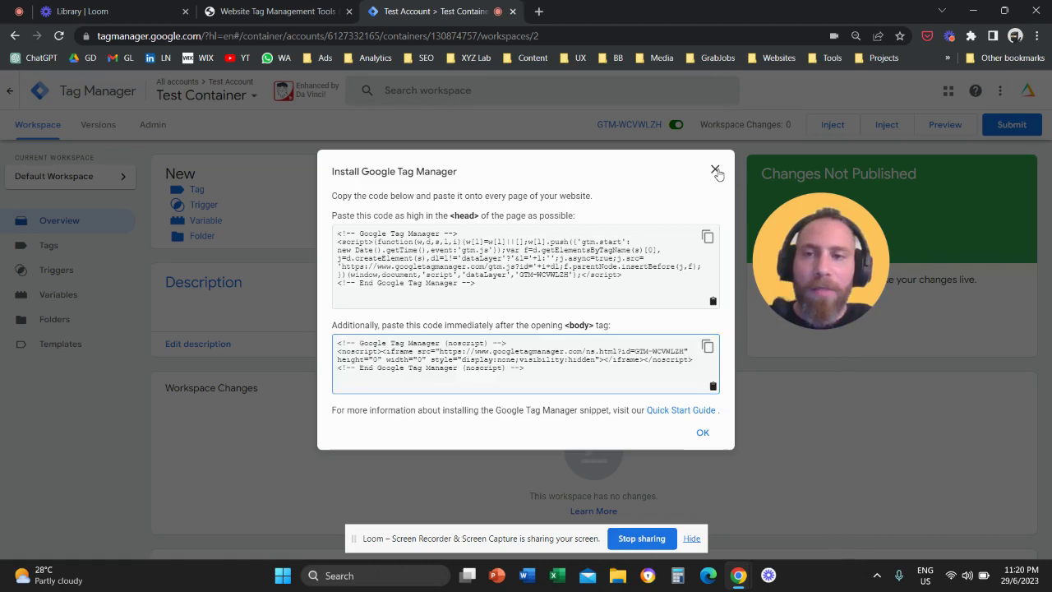
Step: In Admin, open container User Management, start Add users, then close the invitation panels
left_click_drag(763, 250, 387, 194)
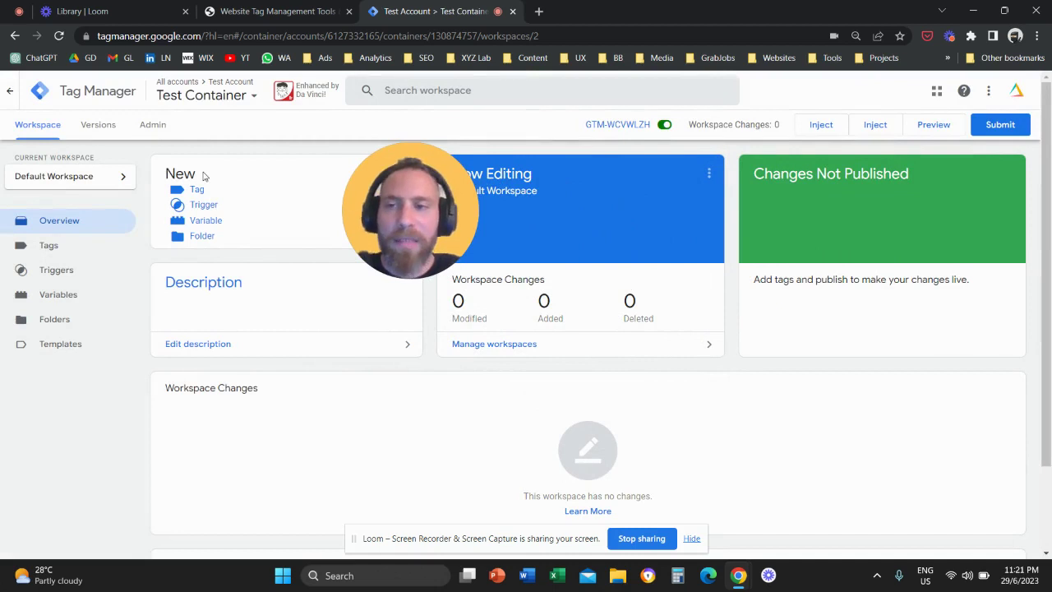
left_click(154, 132)
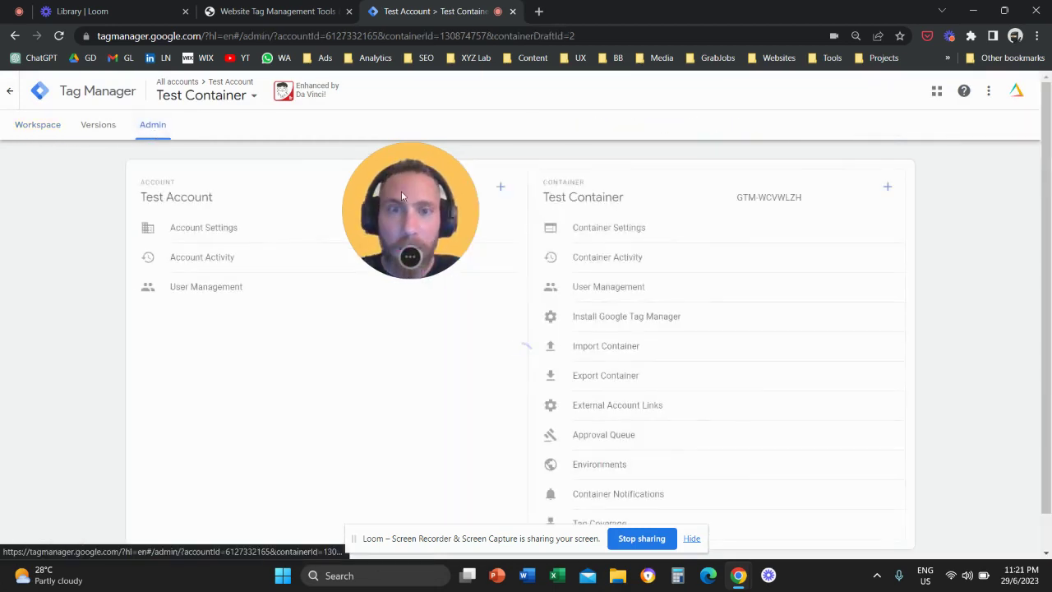
left_click_drag(401, 191, 978, 288)
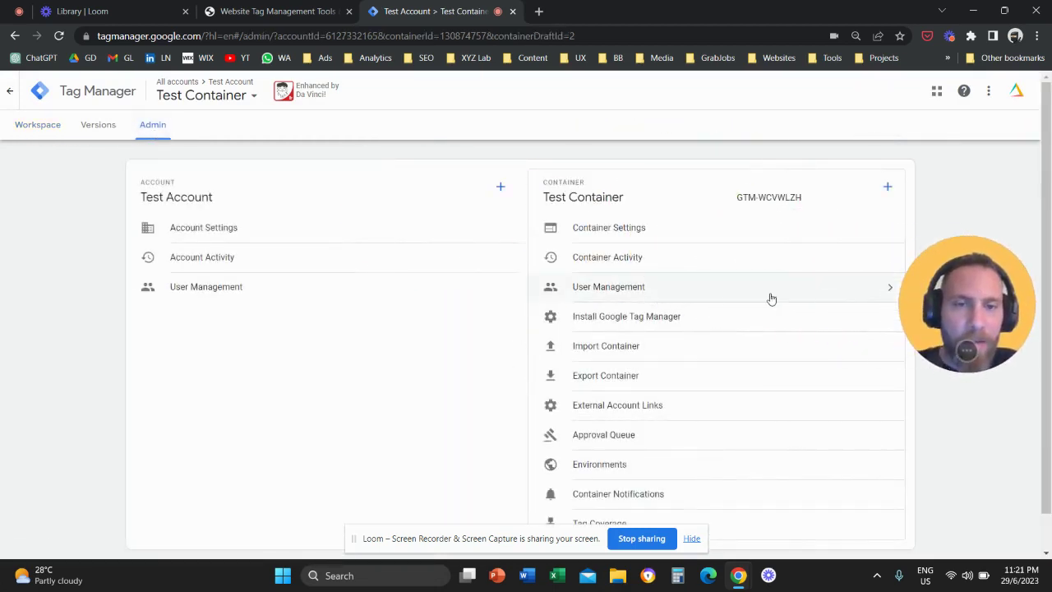
left_click(726, 294)
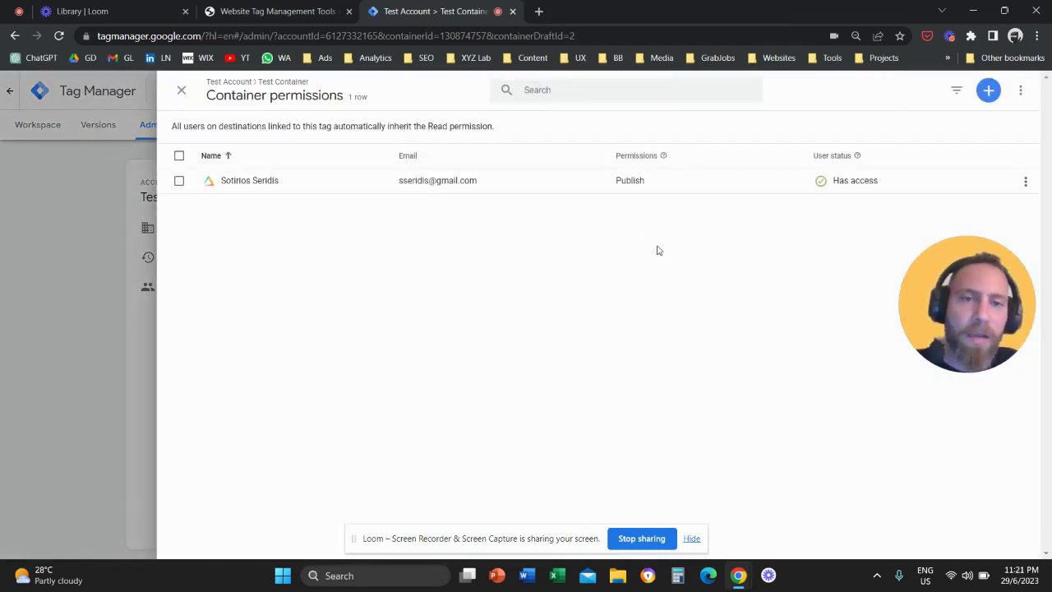
left_click(988, 90)
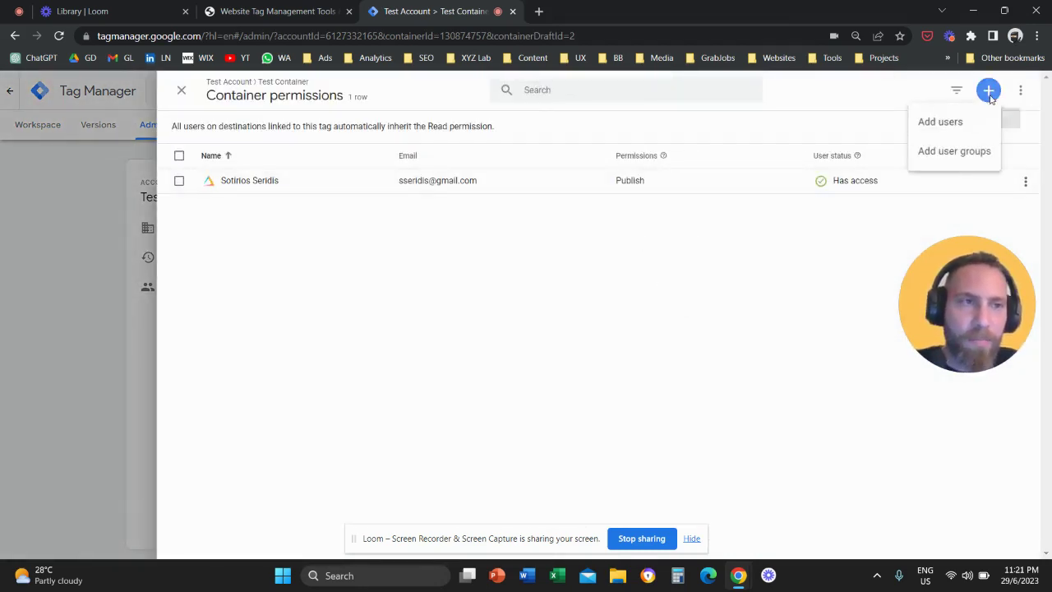
left_click(944, 125)
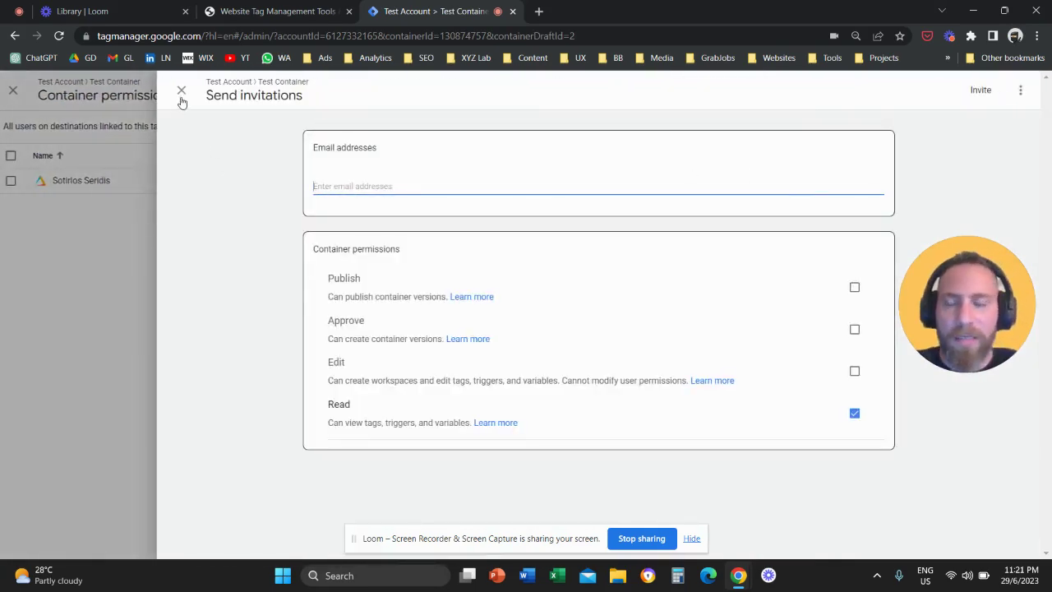
left_click(181, 90)
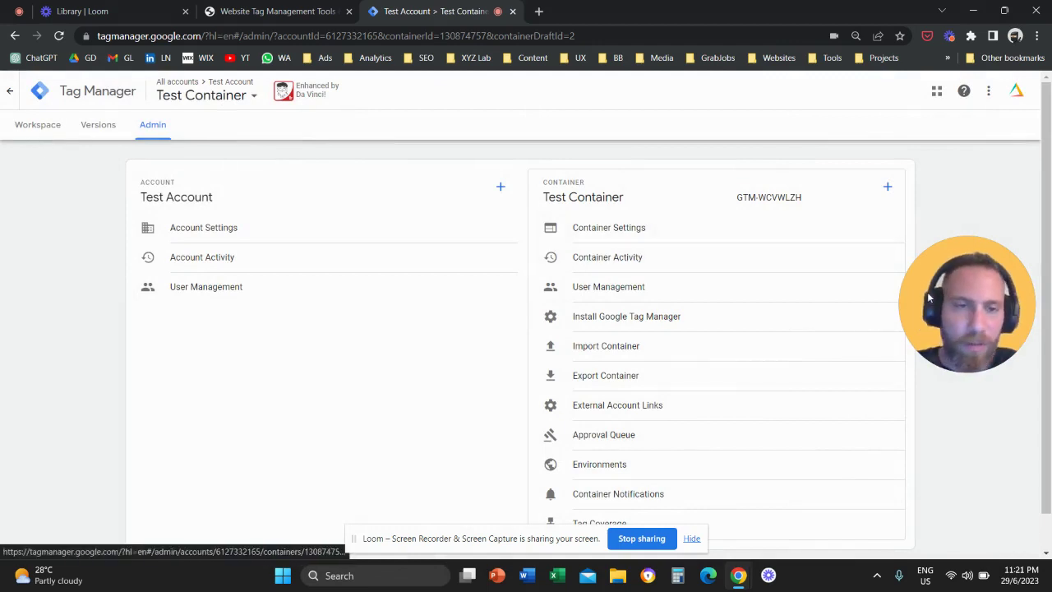
Step: Back in Admin, view and close the install instructions, then select container ID GTM-WCVWLZH
left_click_drag(925, 287, 914, 292)
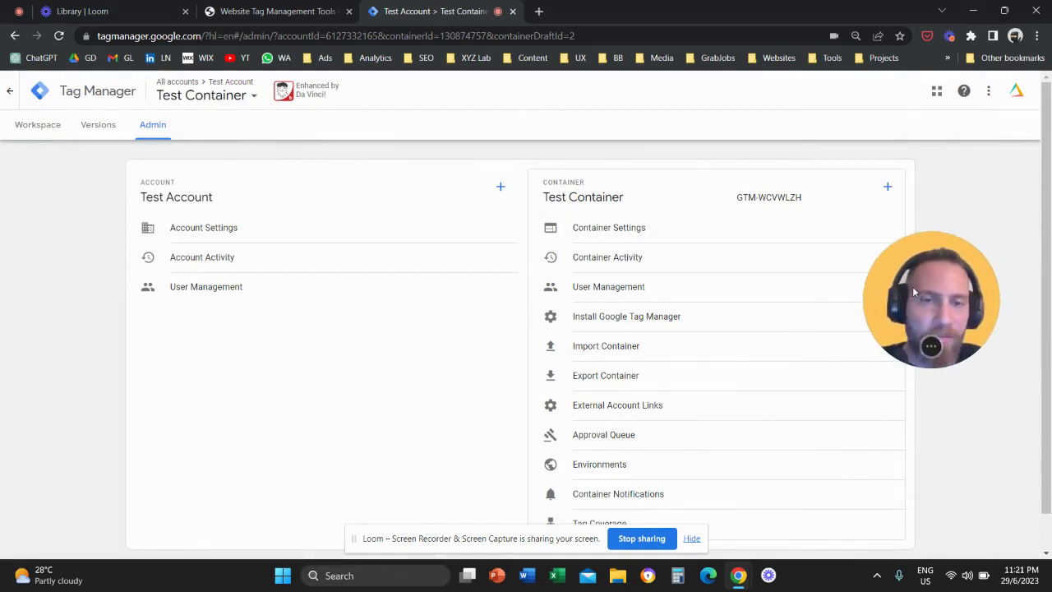
left_click(51, 128)
mouse_move(911, 289)
left_mouse_down()
mouse_move(513, 268)
mouse_move(884, 332)
left_mouse_up()
left_click(154, 127)
left_click(699, 324)
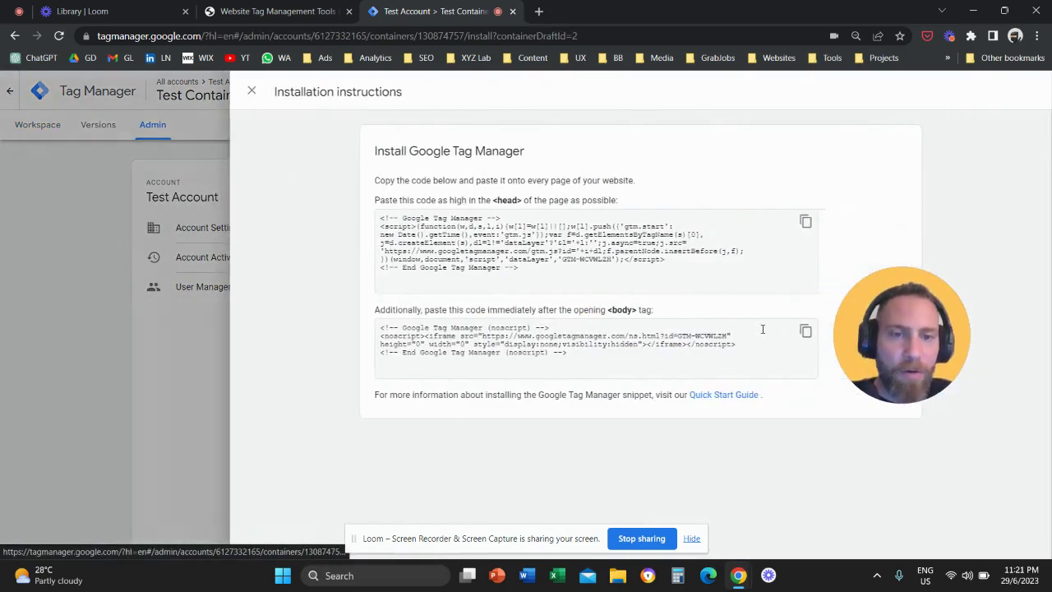
left_click(252, 91)
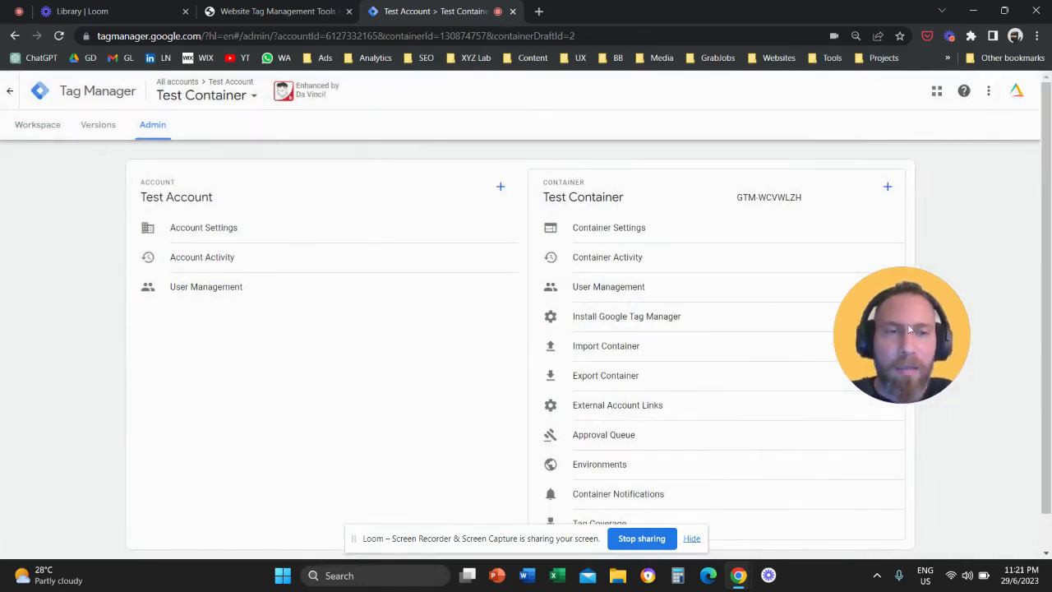
left_click_drag(910, 330, 889, 293)
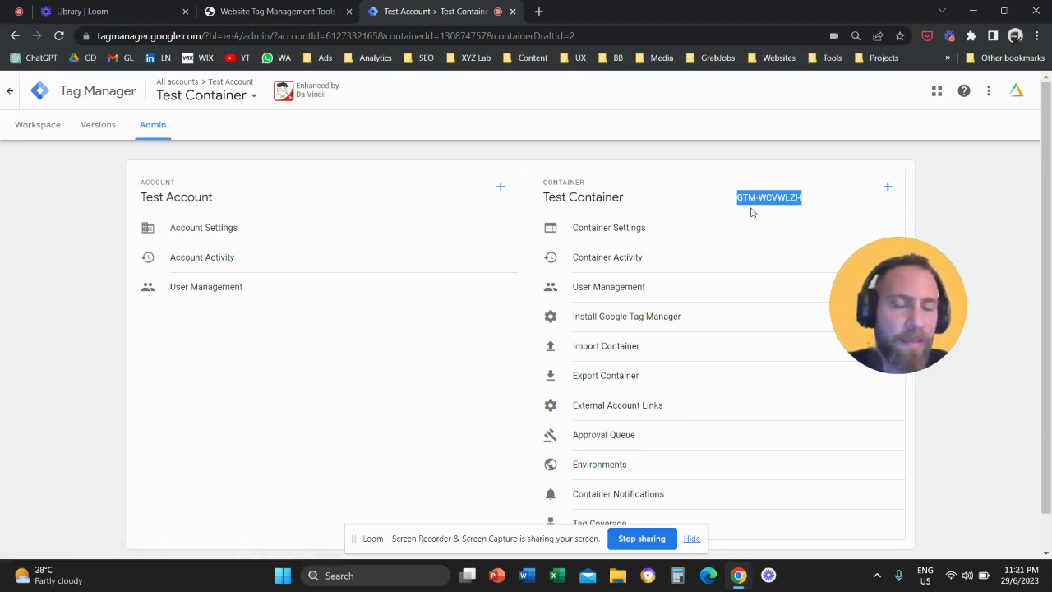
Step: Switch to the Workspace tab to show Test Container's Default Workspace overview
left_click(21, 128)
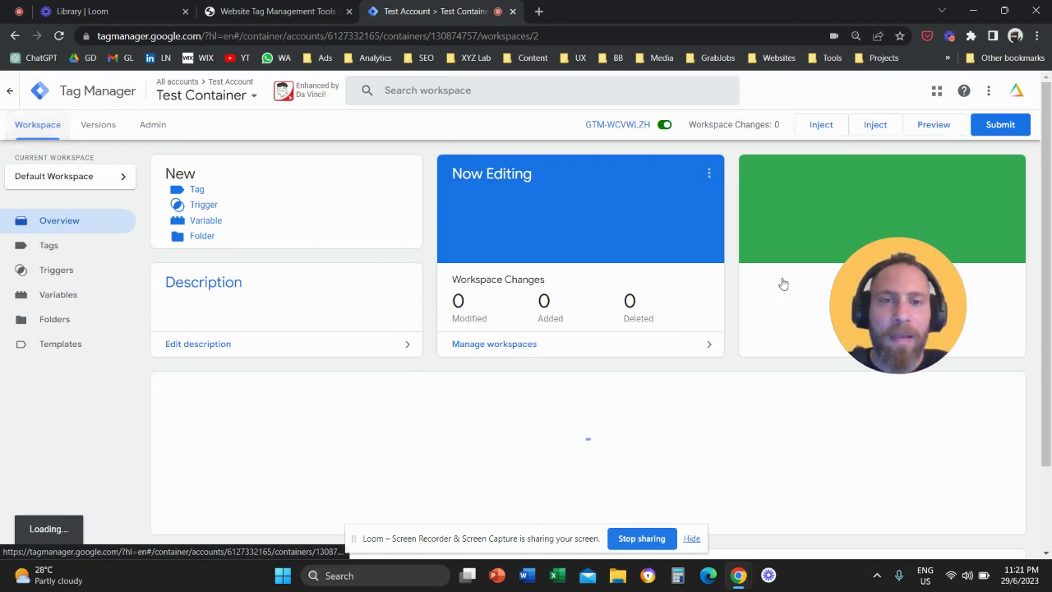